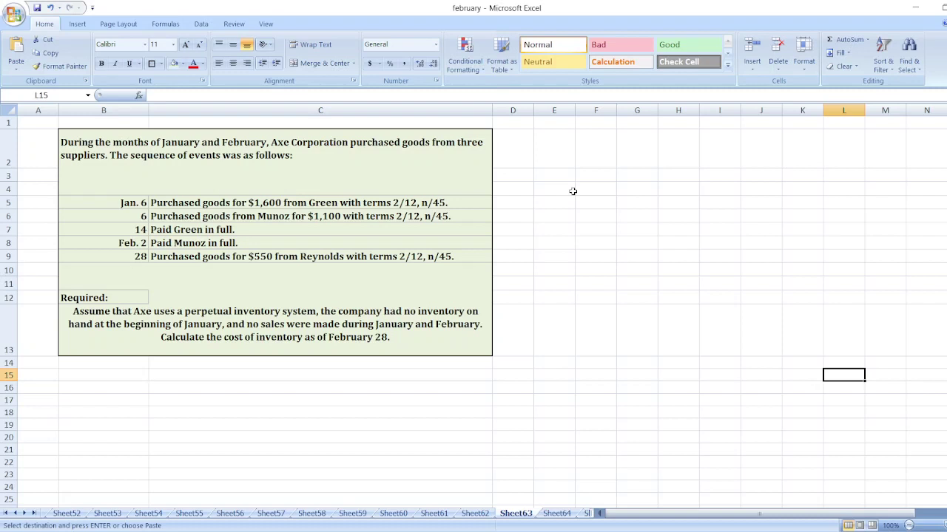
# Enter the heading "Cost of Purchase on Jan. 6:" in cell E2
pyautogui.click(560, 166)
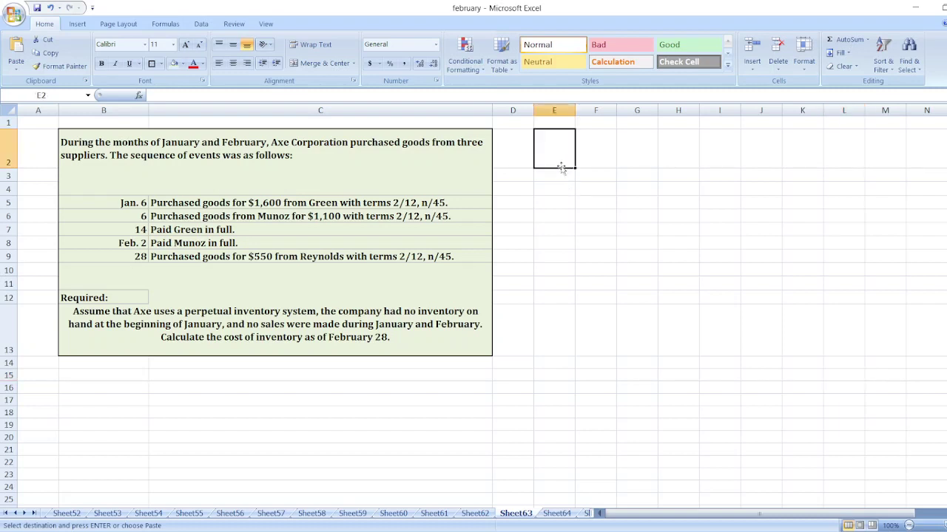
pyautogui.write('Cost of')
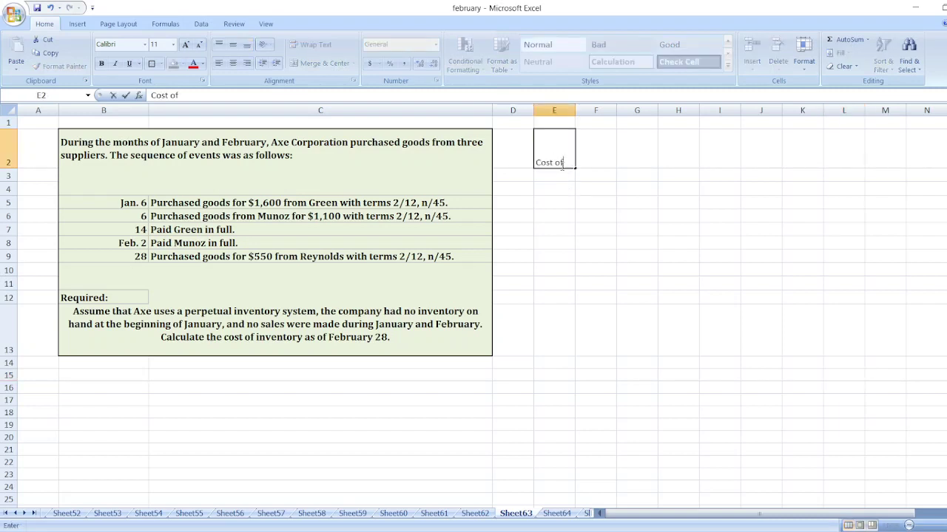
pyautogui.write(' Purchase on Jan. 6')
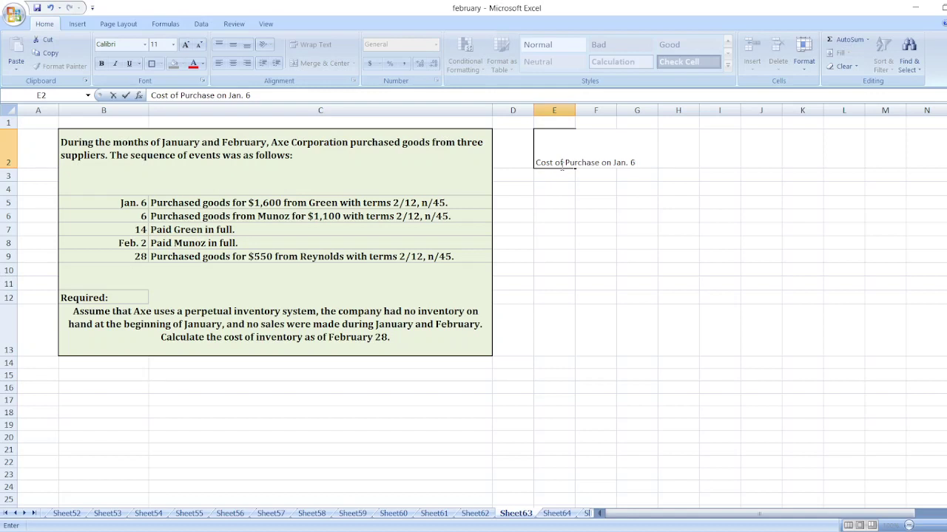
pyautogui.write(':')
pyautogui.press('Return')
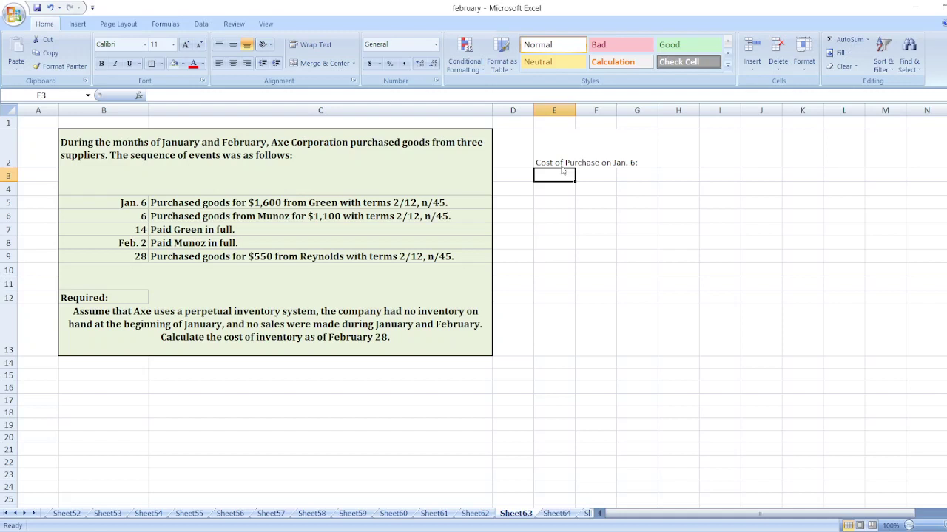
# Enter "Purchases = $1,600" in cell E3 and "Less: Discount = ($1,600*2%) = $32" in cell E4
pyautogui.press('BackSpace')
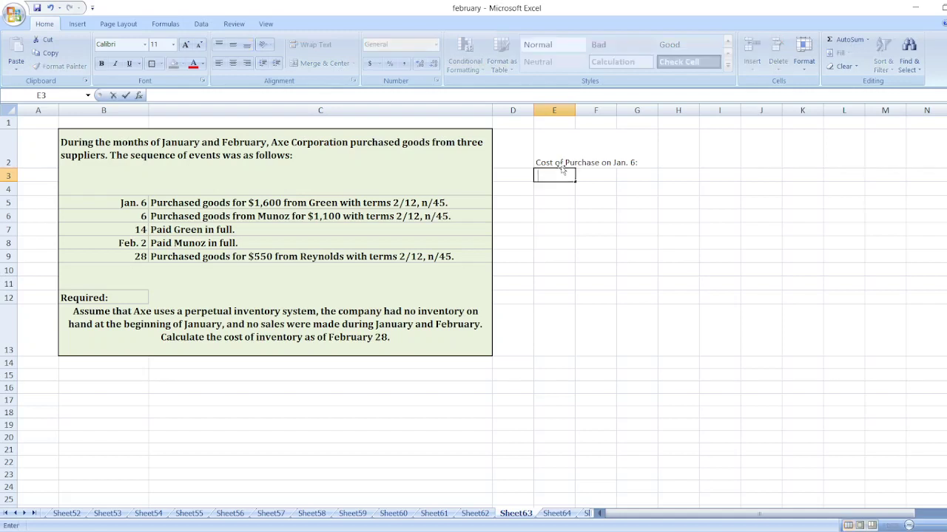
pyautogui.write('Purchases = $1,600')
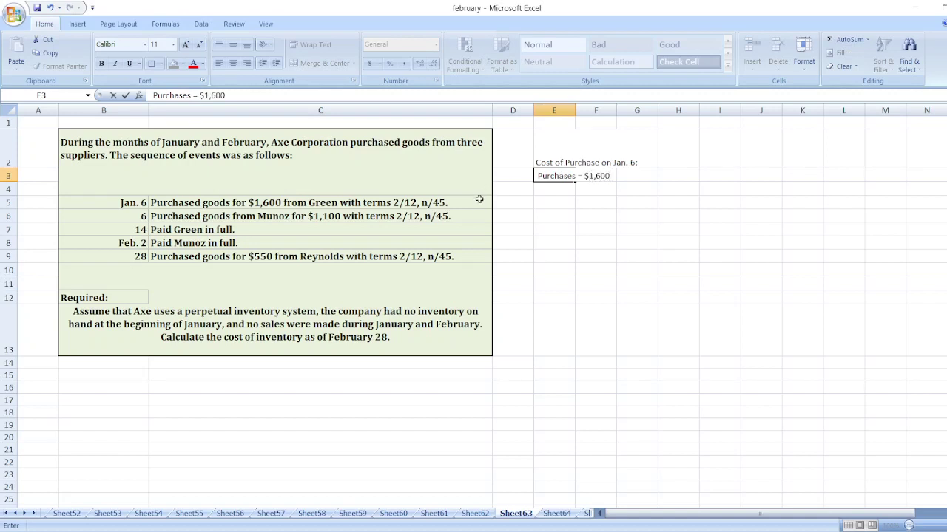
pyautogui.press('Return')
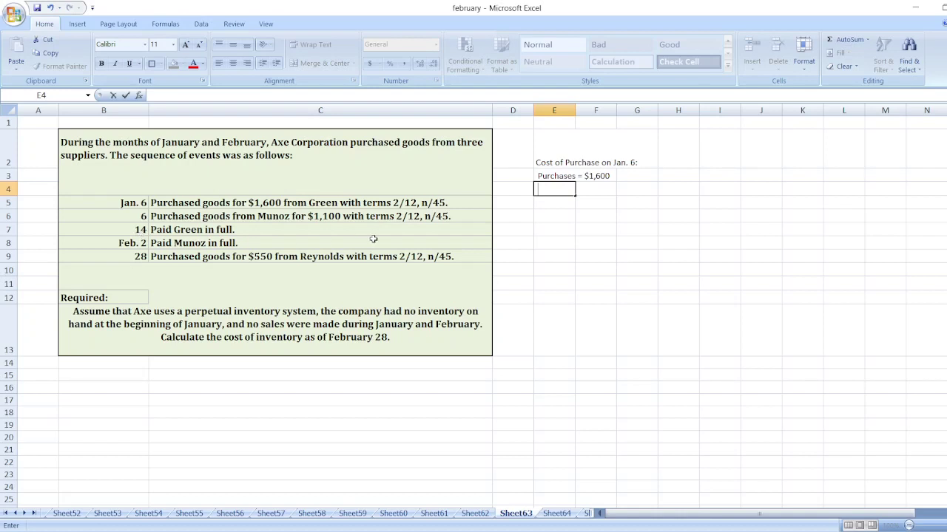
pyautogui.write('Less: Discount ')
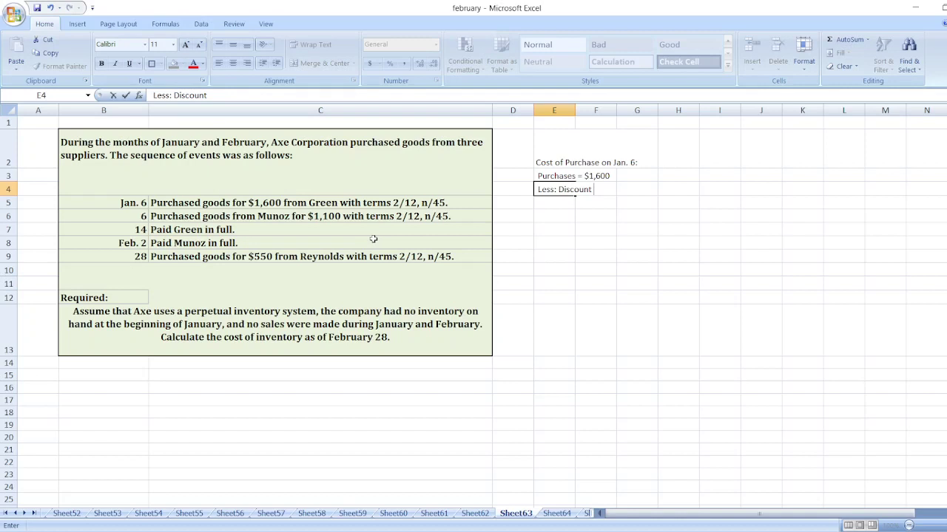
pyautogui.write('= ($1,600*2%)')
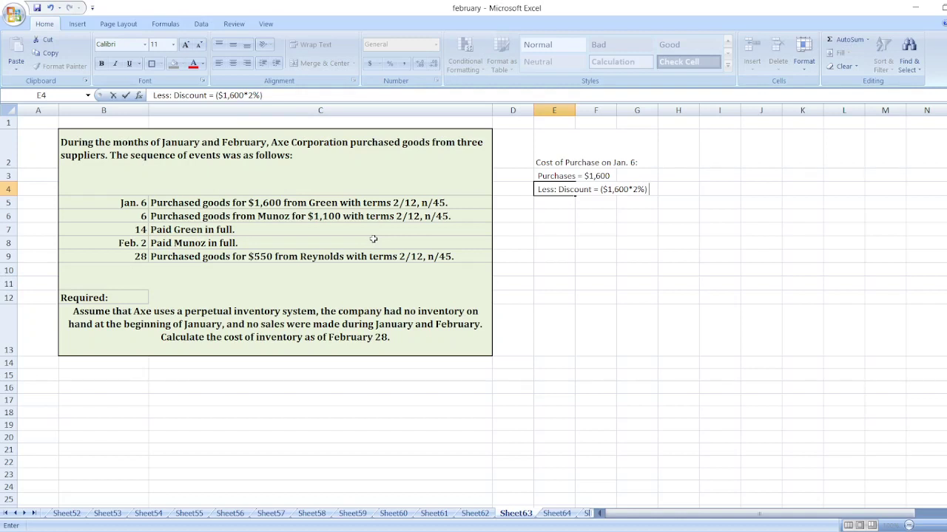
pyautogui.write(' = $32')
pyautogui.press('Return')
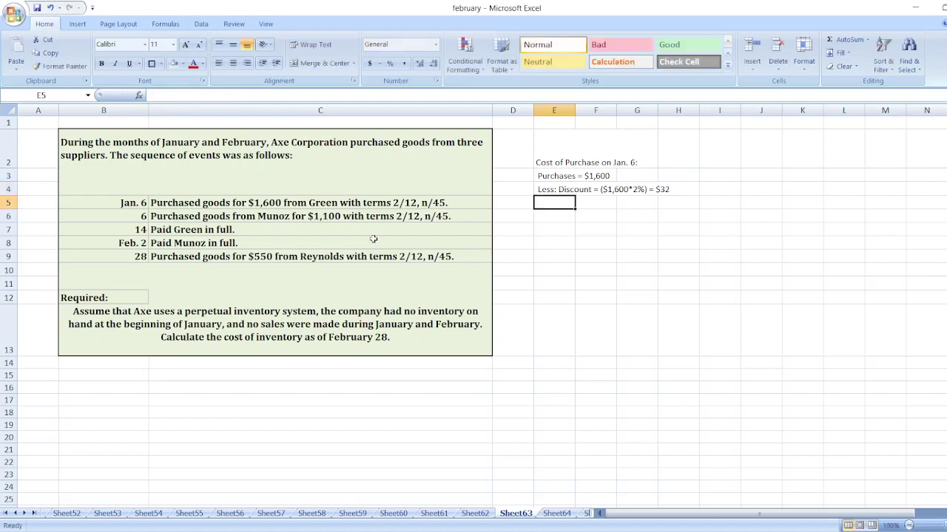
# Enter "Net Cost of Purchase = $1,568" in cell E5
pyautogui.write('Net')
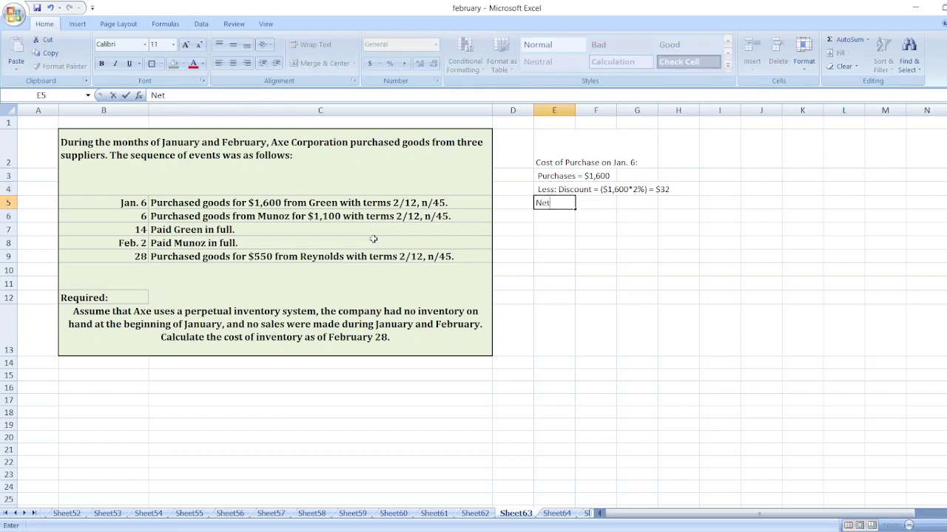
pyautogui.write(' Cost of Purchase =')
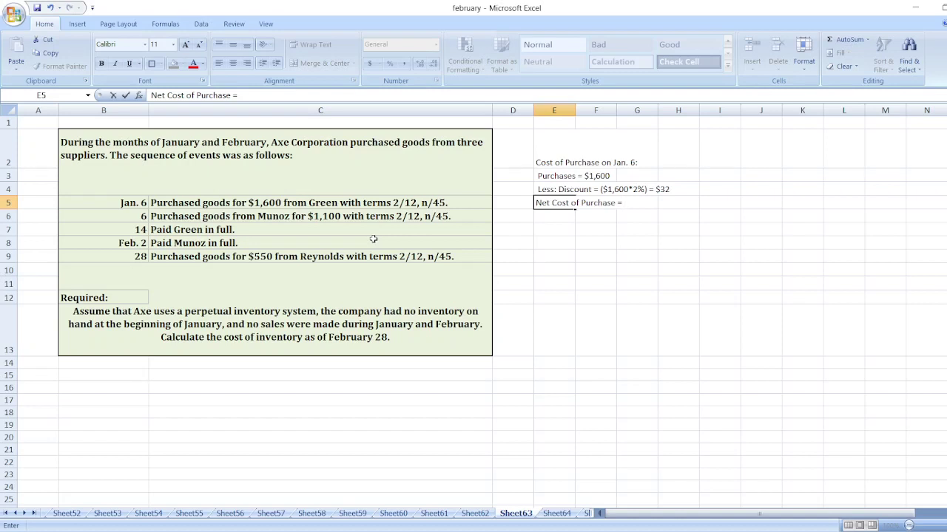
pyautogui.write(' $1,568')
pyautogui.press('Return')
pyautogui.press('Return')
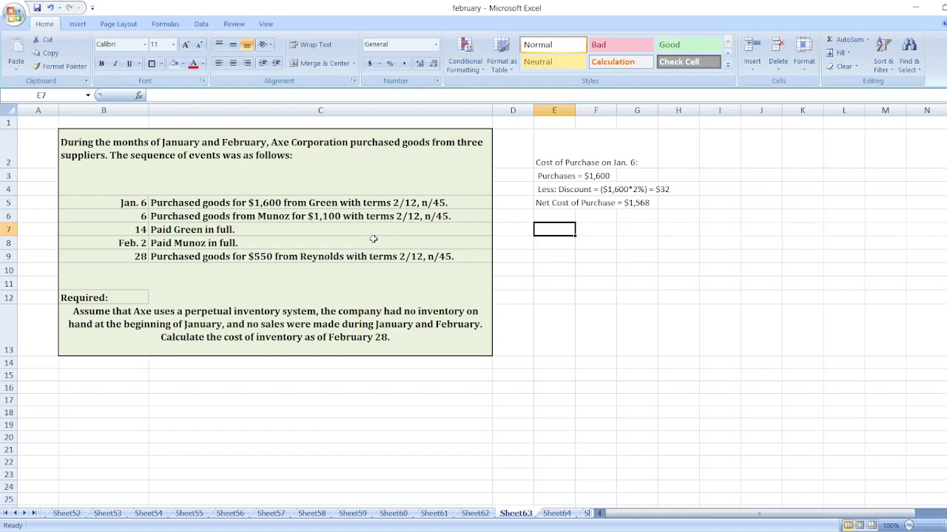
# Enter the heading "Cost of Purchase on Jan. 6 from Munoz:" in cell E7
pyautogui.write('Cost of ')
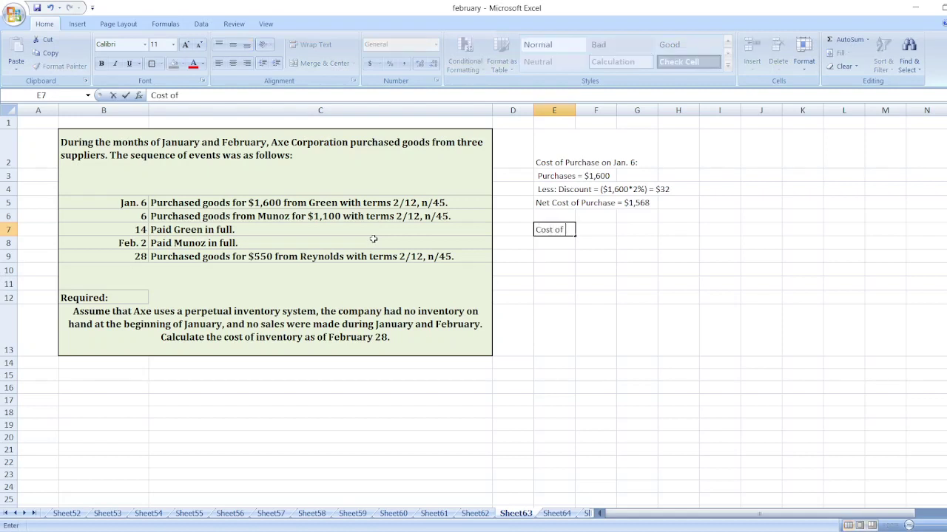
pyautogui.write('Purchase on Jan')
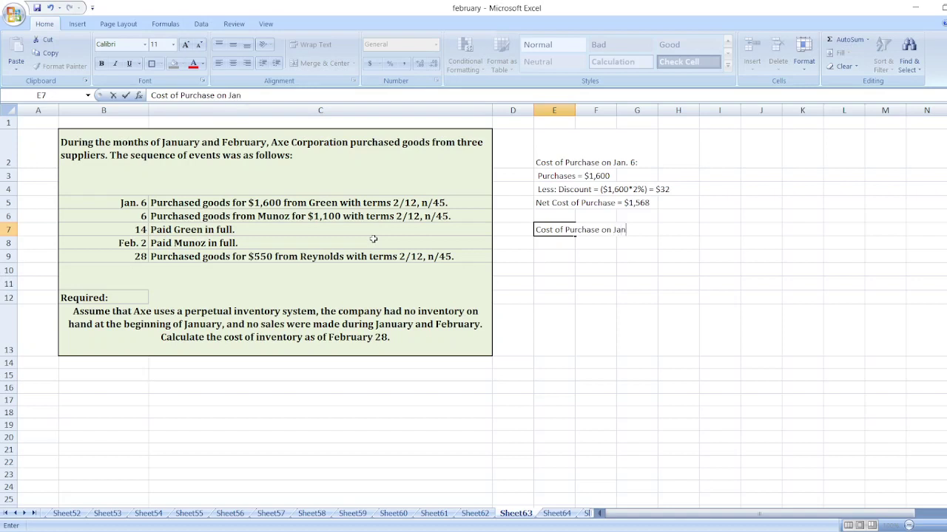
pyautogui.write('. 6 from Munoj')
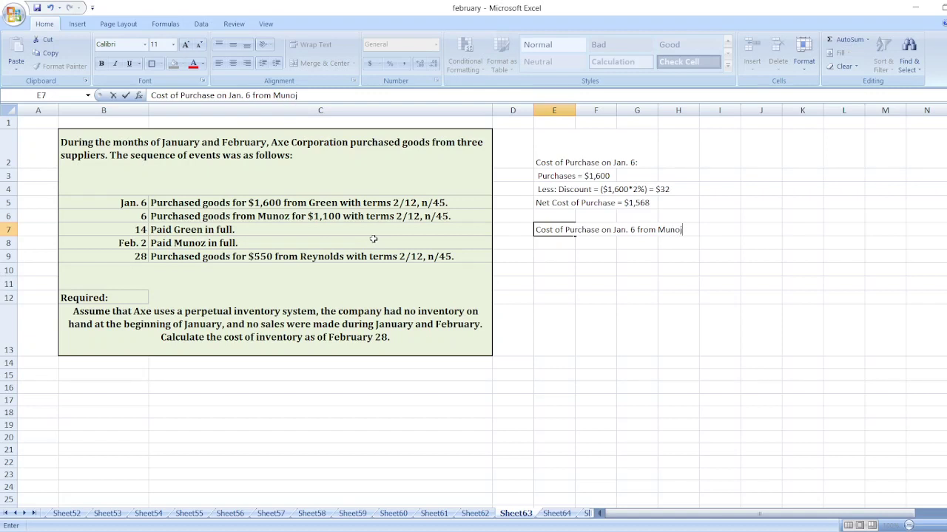
pyautogui.press('BackSpace')
pyautogui.write('z:')
pyautogui.press('Return')
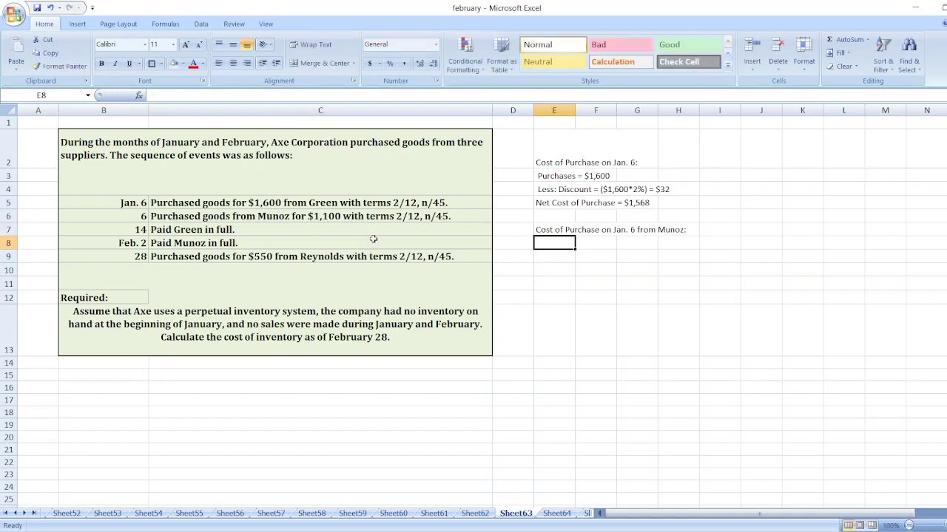
# Extend the heading in cell E2 to read "Cost of Purchase on Jan. 6 from Green:"
pyautogui.doubleClick(551, 159)
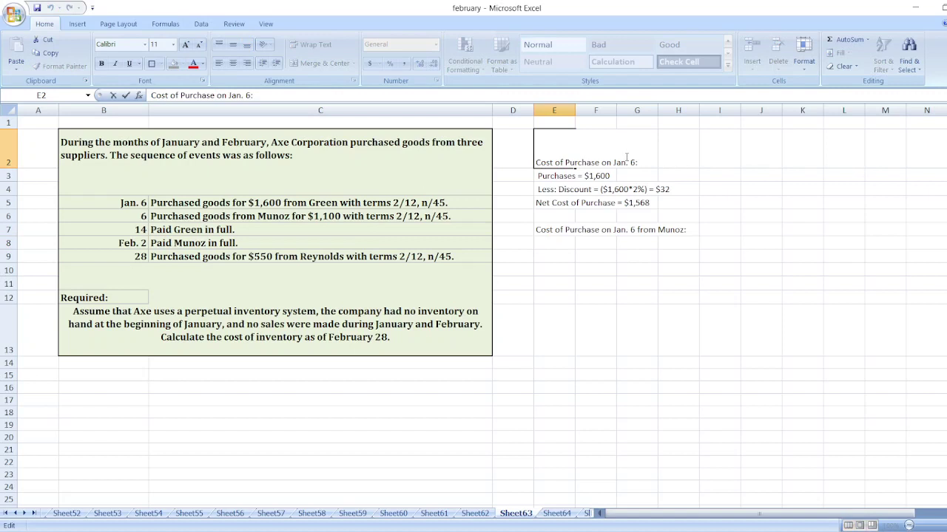
pyautogui.write('from Green')
pyautogui.press('Return')
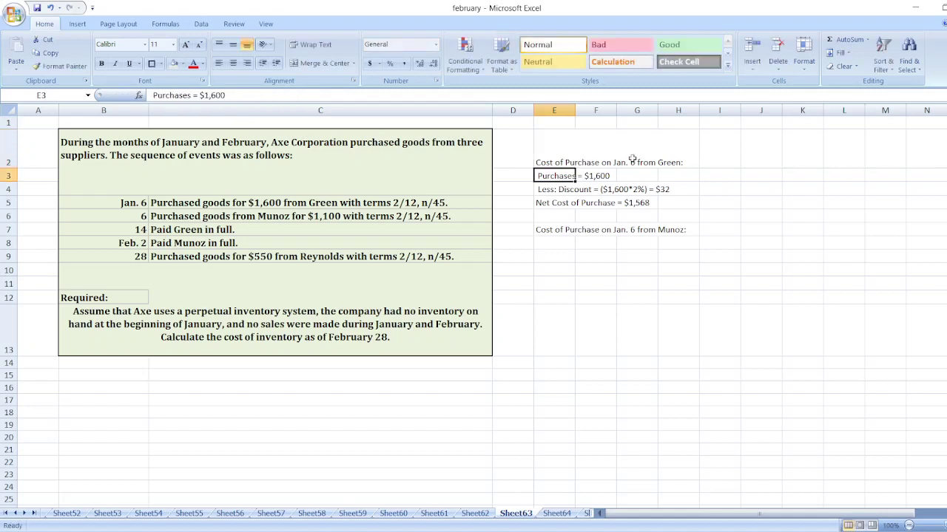
# Bold the Green heading in E2, the net cost line in E5 and the Munoz heading in E7
pyautogui.press('Up')
pyautogui.hotkey('ctrl', 'b')
pyautogui.press('Down')
pyautogui.press('Down')
pyautogui.press('Down')
pyautogui.press('Down')
pyautogui.press('Up')
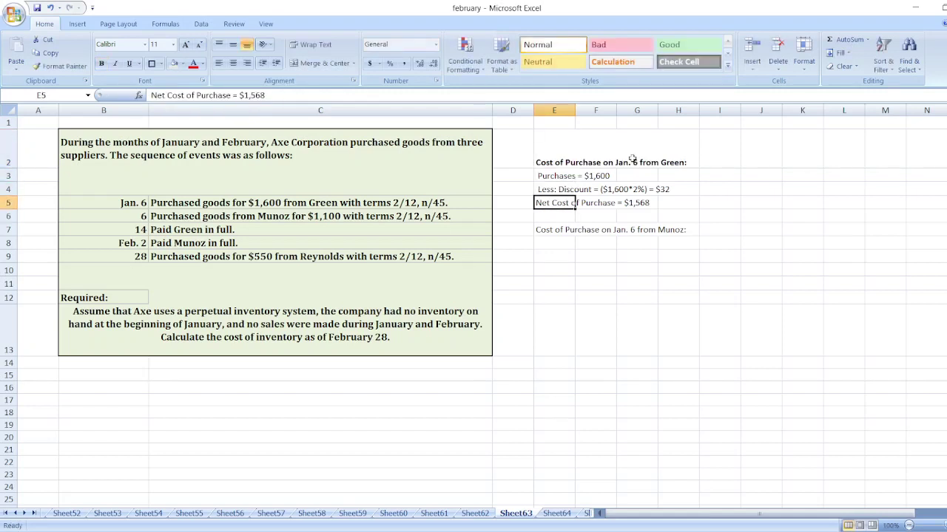
pyautogui.hotkey('ctrl', 'b')
pyautogui.press('Down')
pyautogui.press('Down')
pyautogui.hotkey('ctrl', 'b')
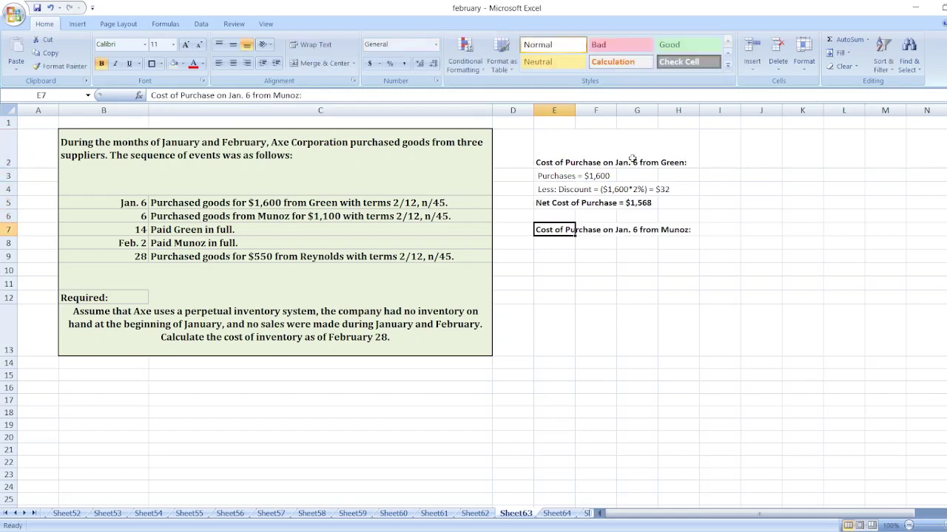
# Enter "Cost of Purchase = $1,100" in cell E8 under the Munoz heading
pyautogui.click(551, 246)
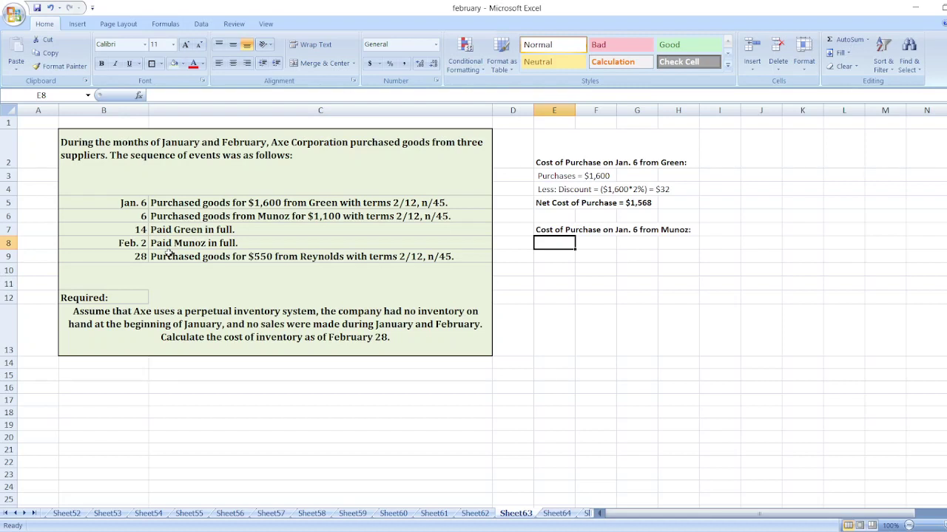
pyautogui.write('C')
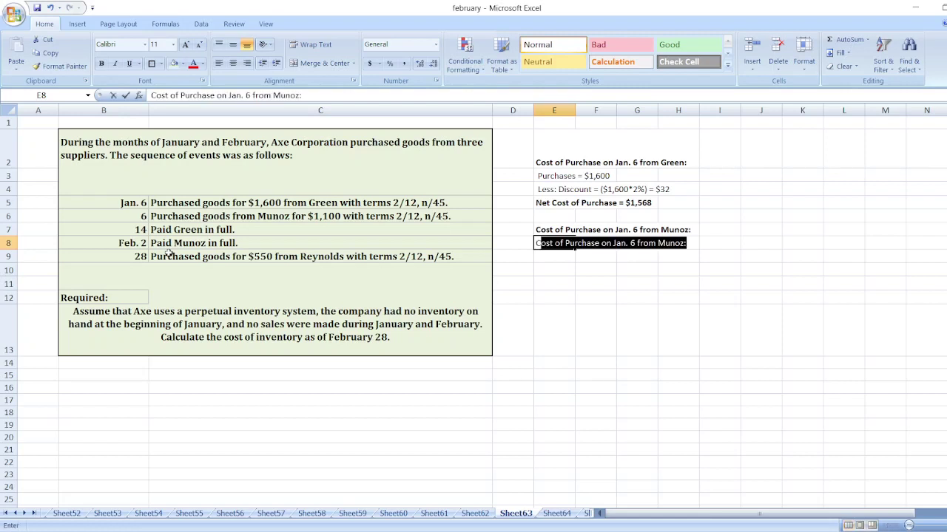
pyautogui.write('ost of Purchase ')
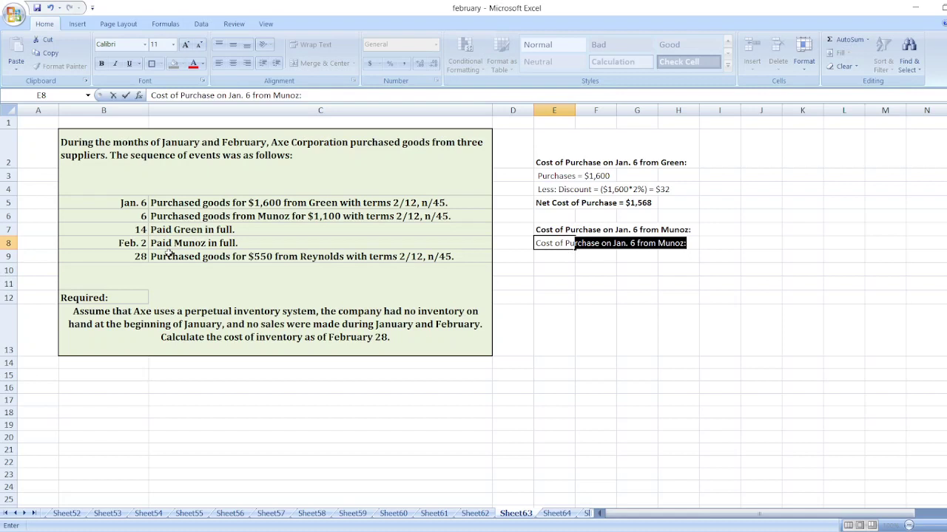
pyautogui.write('= ')
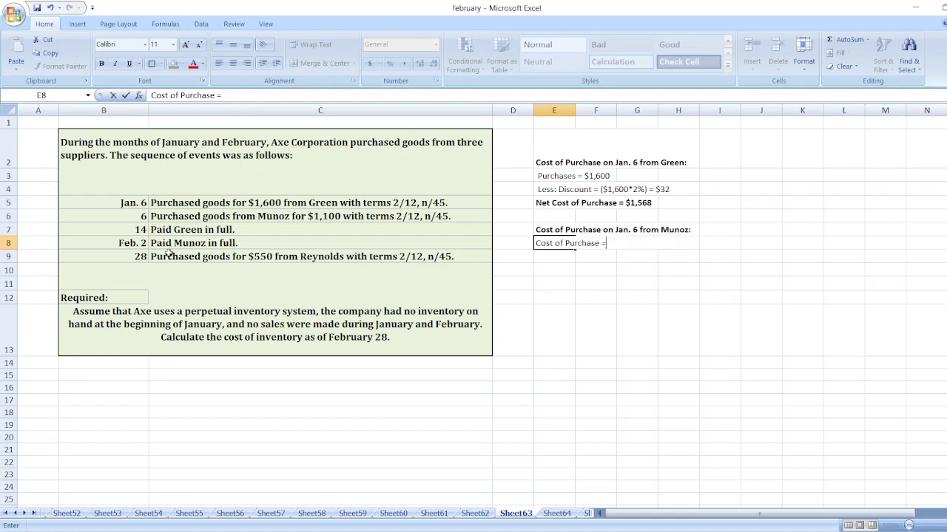
pyautogui.write('$1,100')
pyautogui.press('Return')
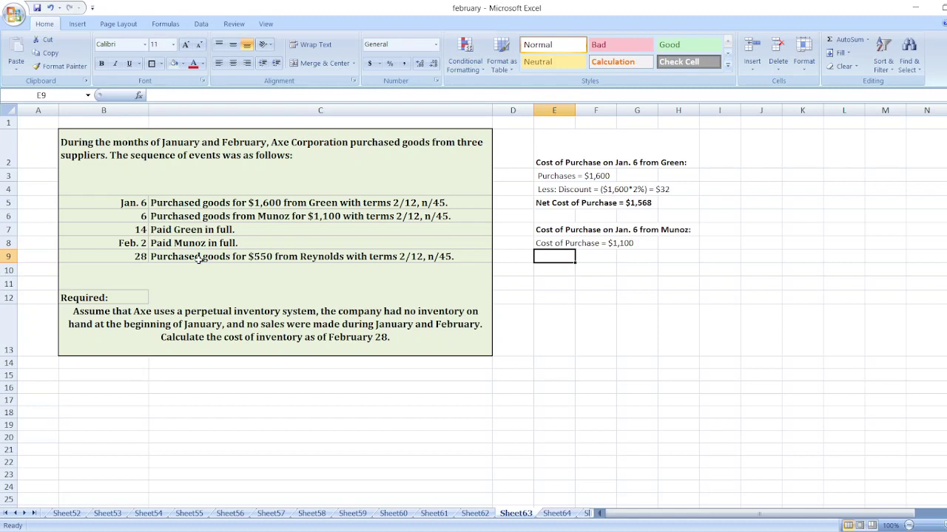
# Enter the heading "Cost of Purchase on Jan. 28 From raynolds:" in cell E10
pyautogui.press('Return')
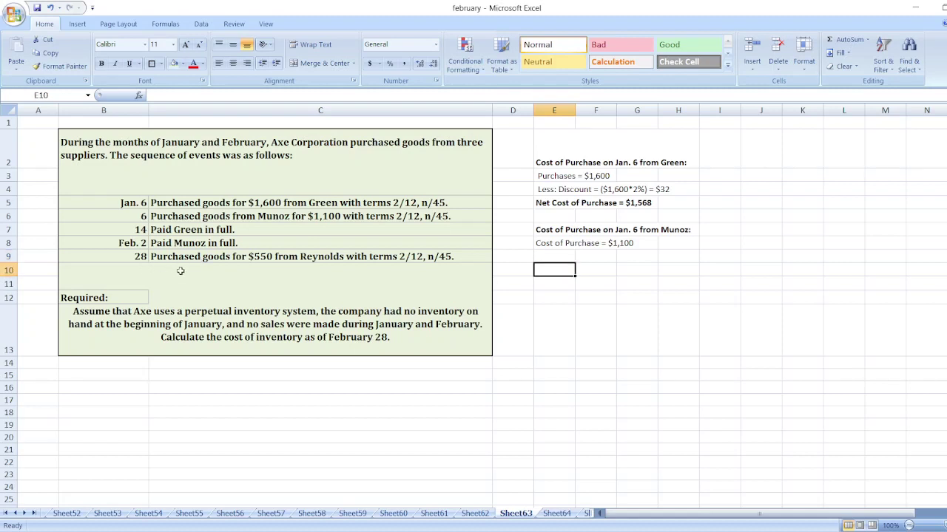
pyautogui.write('C')
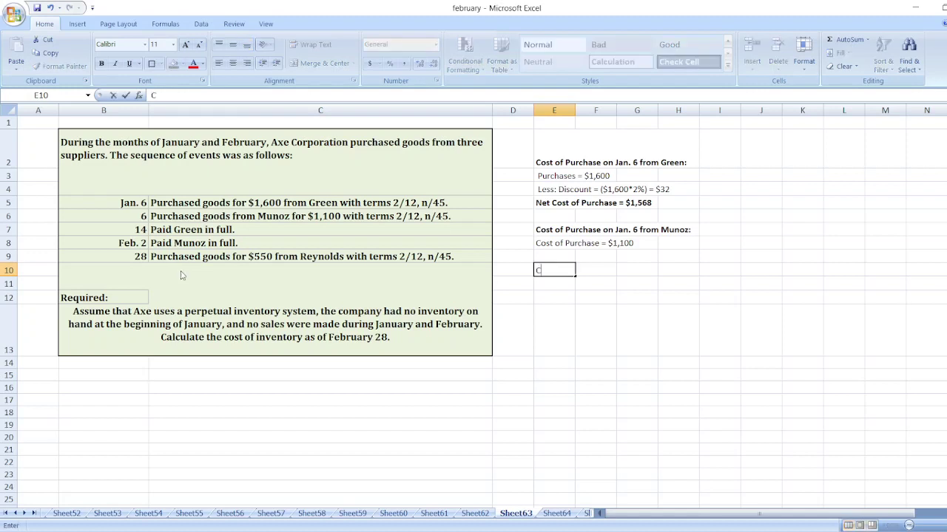
pyautogui.write('ost of Purchase on Jan./')
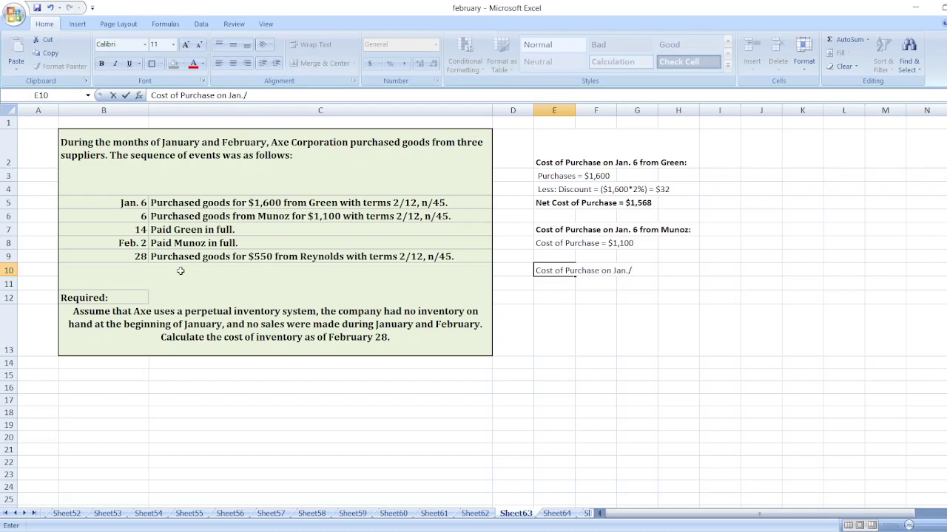
pyautogui.press('BackSpace')
pyautogui.write('28 Fr')
pyautogui.write('om ')
pyautogui.write('r')
pyautogui.press('BackSpace')
pyautogui.write('raynolds')
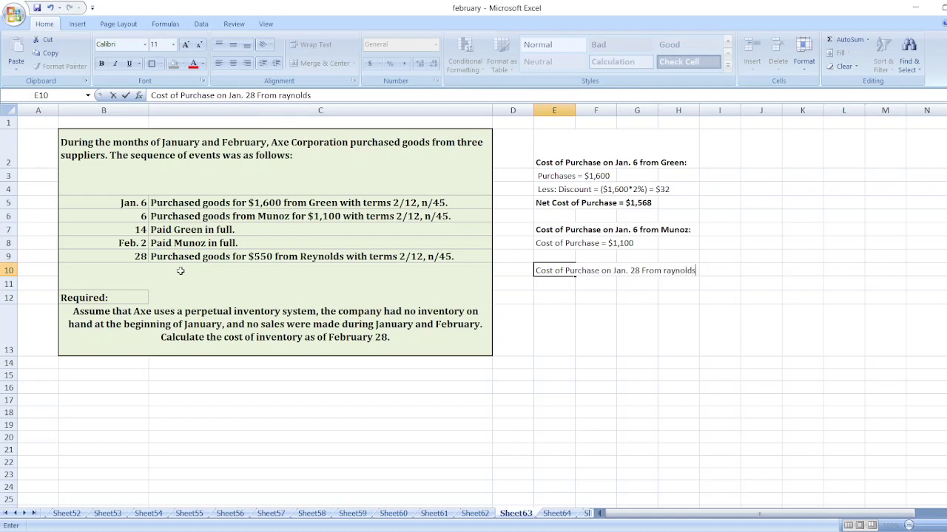
pyautogui.write(':')
pyautogui.press('Return')
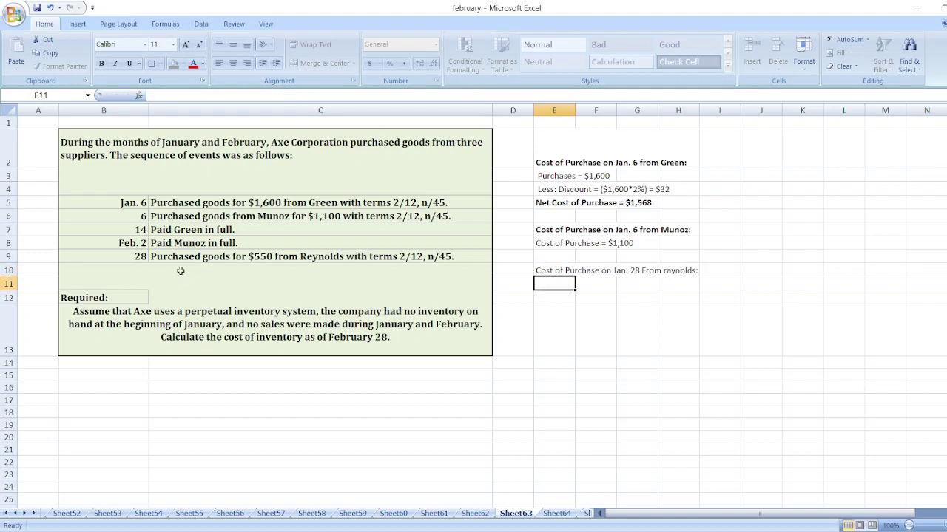
# Bold the raynolds purchase heading in cell E10
pyautogui.press('Up')
pyautogui.hotkey('ctrl', 'b')
pyautogui.press('Return')
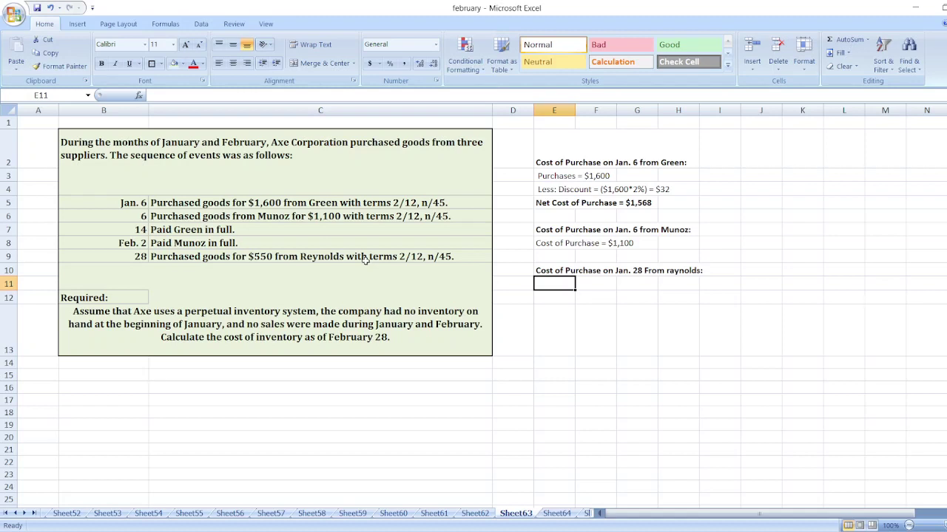
# Correct the month in the raynolds purchase heading in cell E10 to "Feb."
pyautogui.click(548, 272)
pyautogui.doubleClick(542, 271)
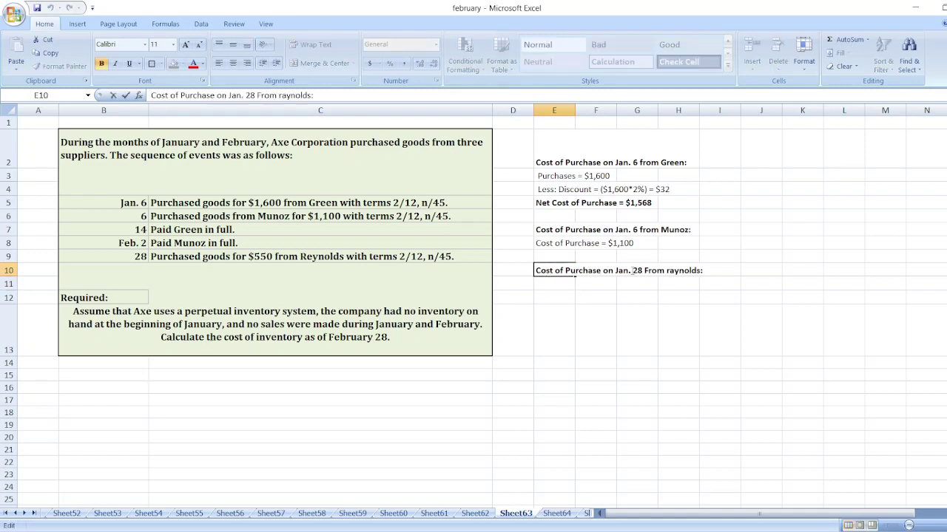
pyautogui.press('BackSpace')
pyautogui.press('BackSpace')
pyautogui.press('BackSpace')
pyautogui.press('BackSpace')
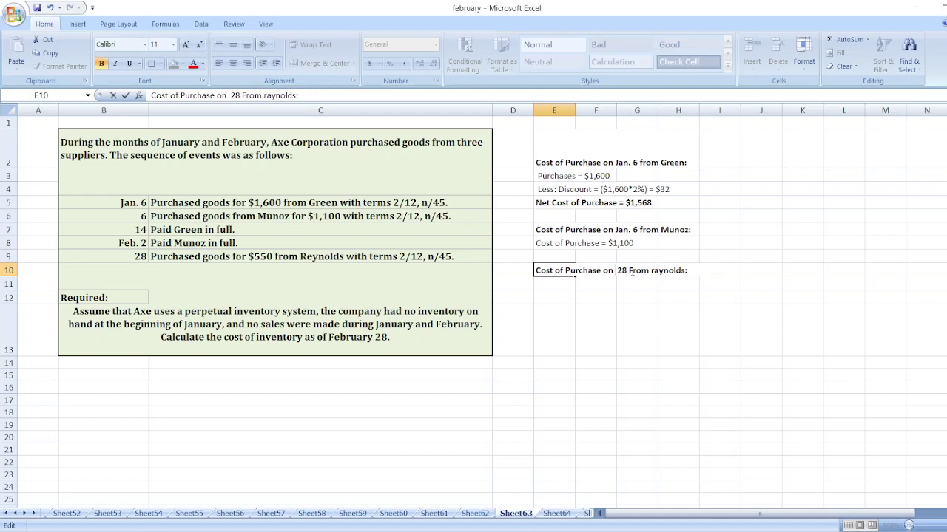
pyautogui.write('Feb.')
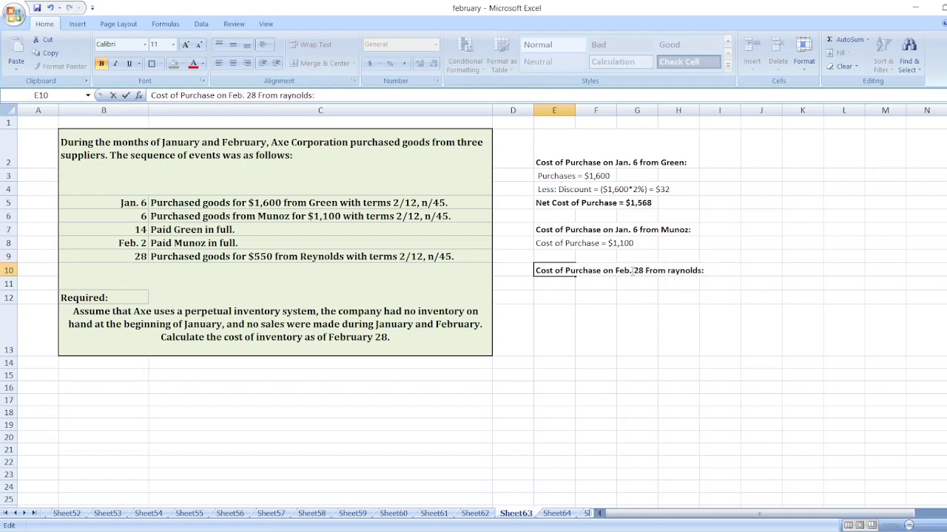
pyautogui.press('Return')
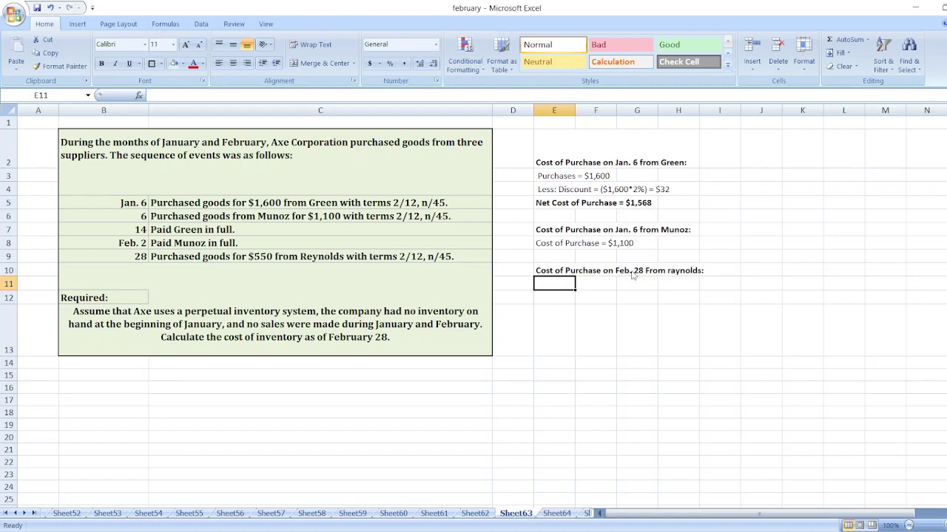
# Enter "Cost of Purchase = $550" in cell E11 under the raynolds heading
pyautogui.write('Cost of Pur')
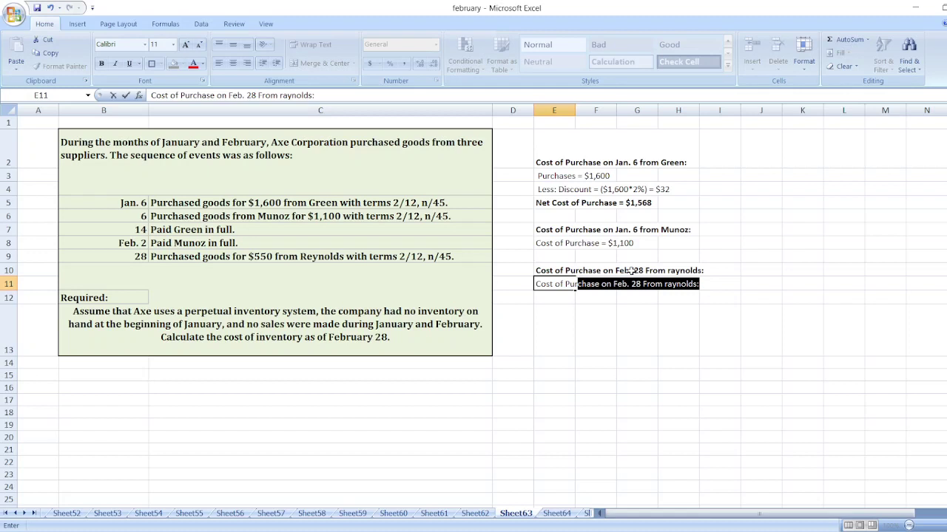
pyautogui.write('chase = ')
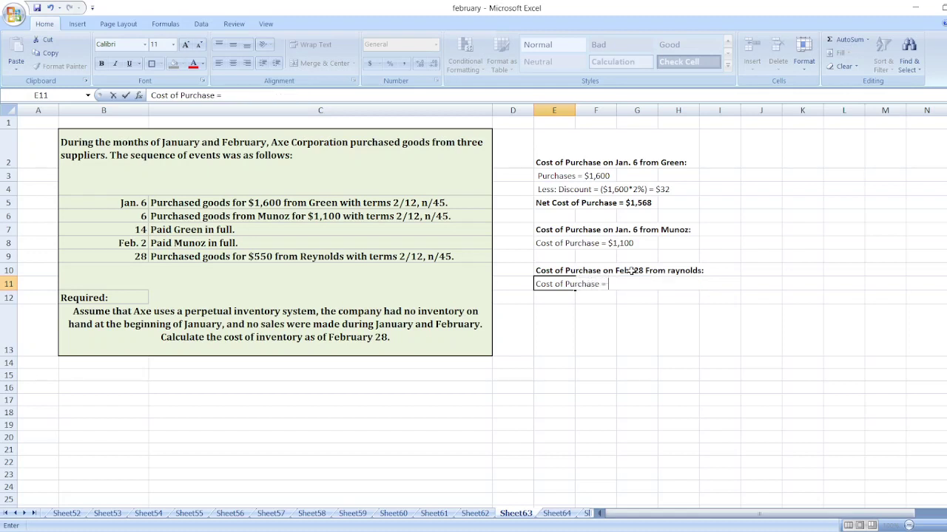
pyautogui.write('$550')
pyautogui.press('Return')
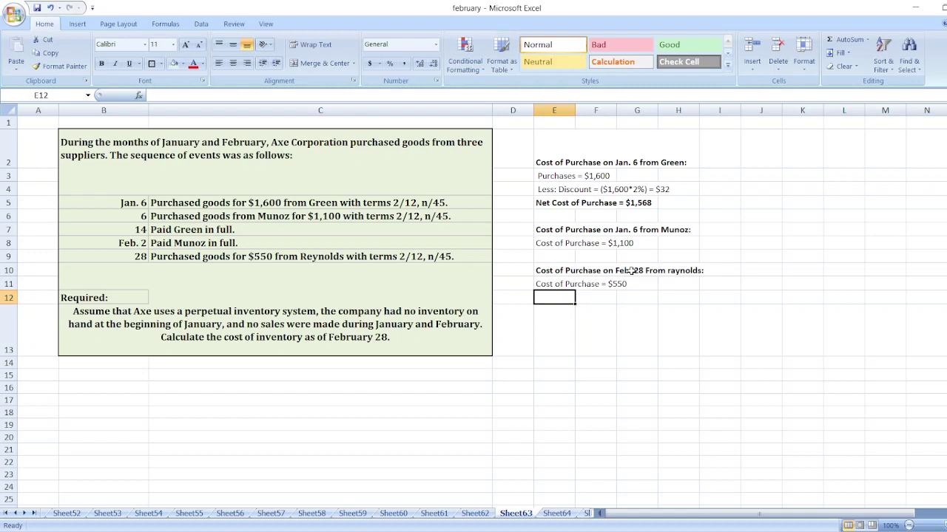
# Enter the lead-in text "So," in cell E13
pyautogui.press('Down')
pyautogui.write('Som,')
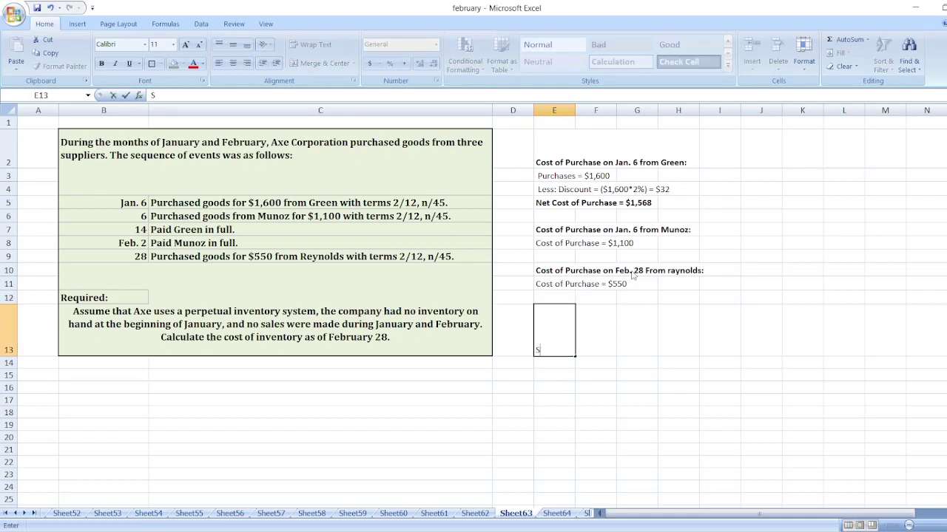
pyautogui.press('BackSpace')
pyautogui.press('BackSpace')
pyautogui.write(',')
pyautogui.press('Return')
# Enter "Inventory Balance or Cost of Inventory on Feb. 28 = $1,568+$1,100+$550 = $3,218" in cell E14
pyautogui.write('I')
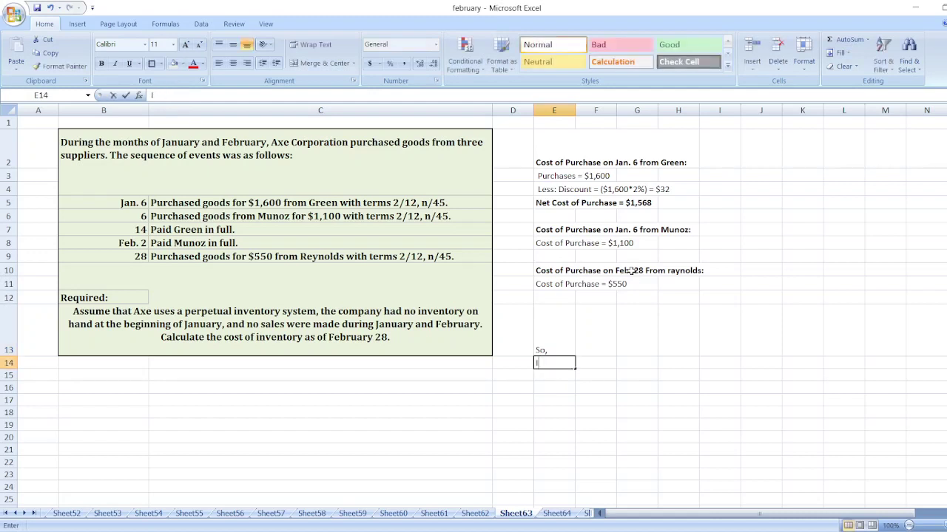
pyautogui.write('nventory')
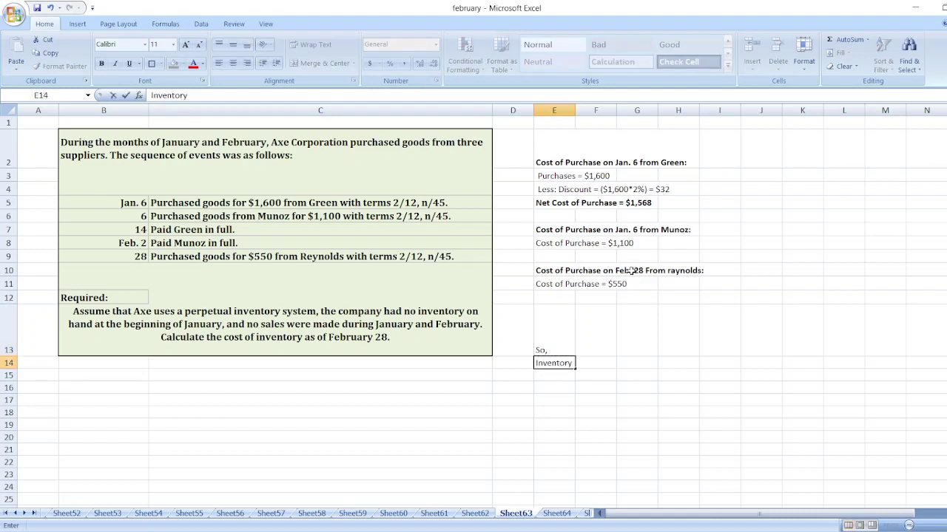
pyautogui.write(' Balance or Cost o')
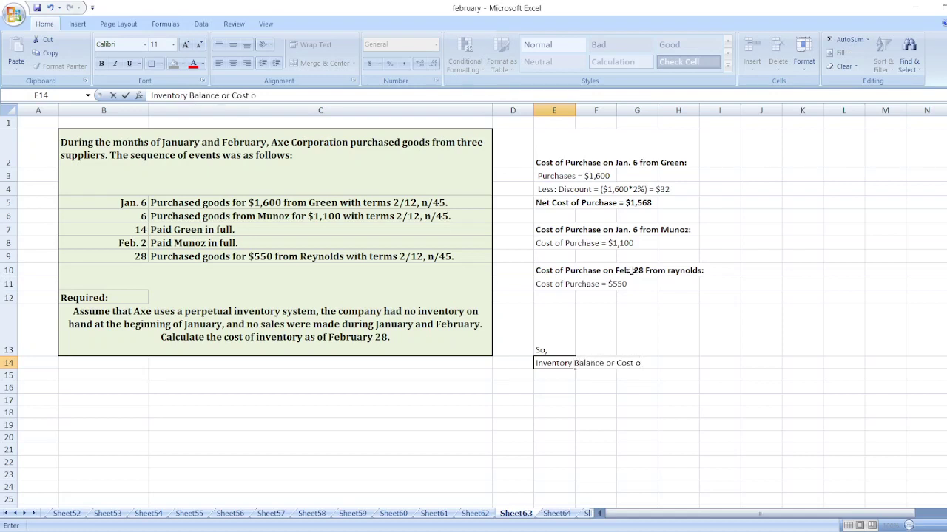
pyautogui.write('f Inventory on Fe')
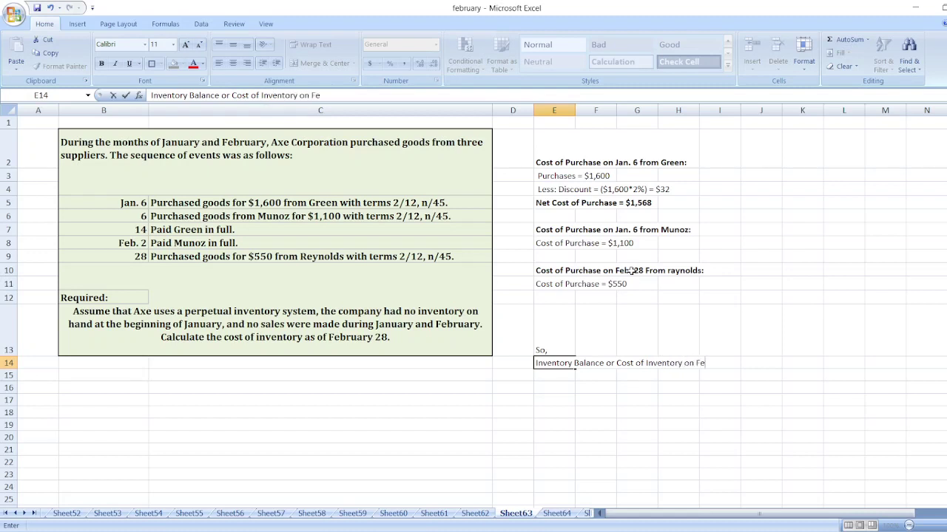
pyautogui.write('b. 28 =')
pyautogui.write('$1,56')
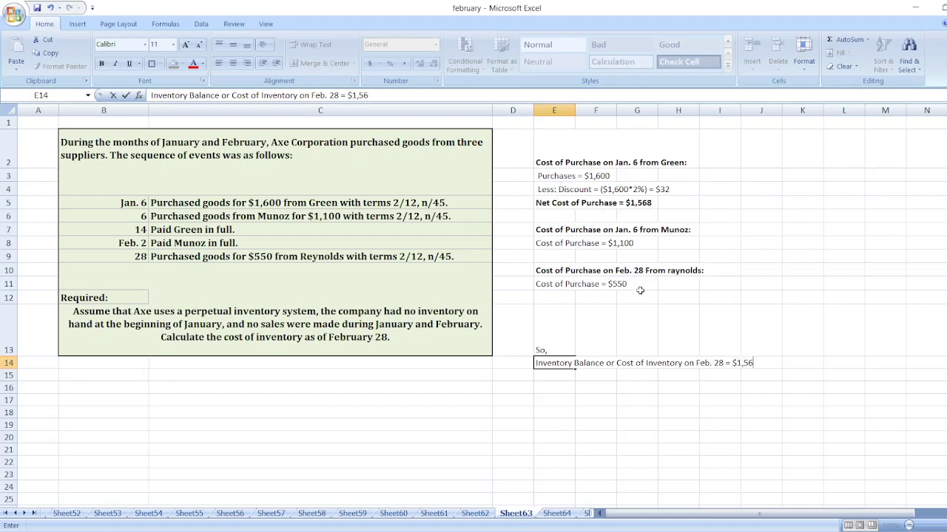
pyautogui.write('8+$1,100+$550 =')
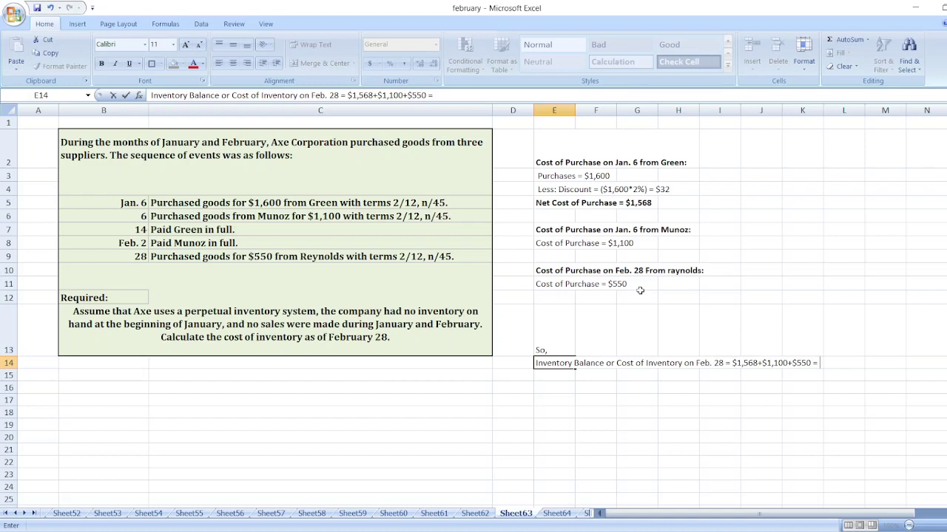
pyautogui.write('$3,218')
# Bold the inventory balance line in cell E14
pyautogui.hotkey('ctrl', 'Return')
pyautogui.hotkey('ctrl', 'b')
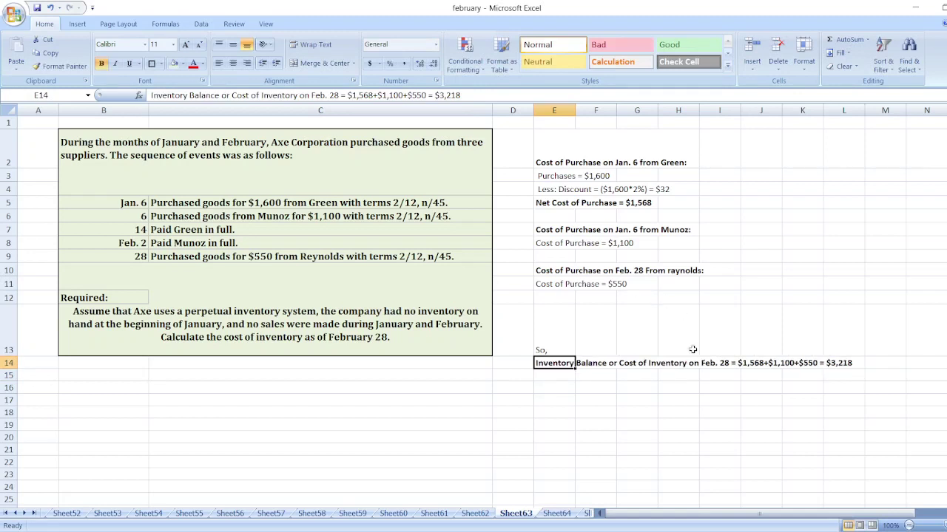
pyautogui.click(683, 423)
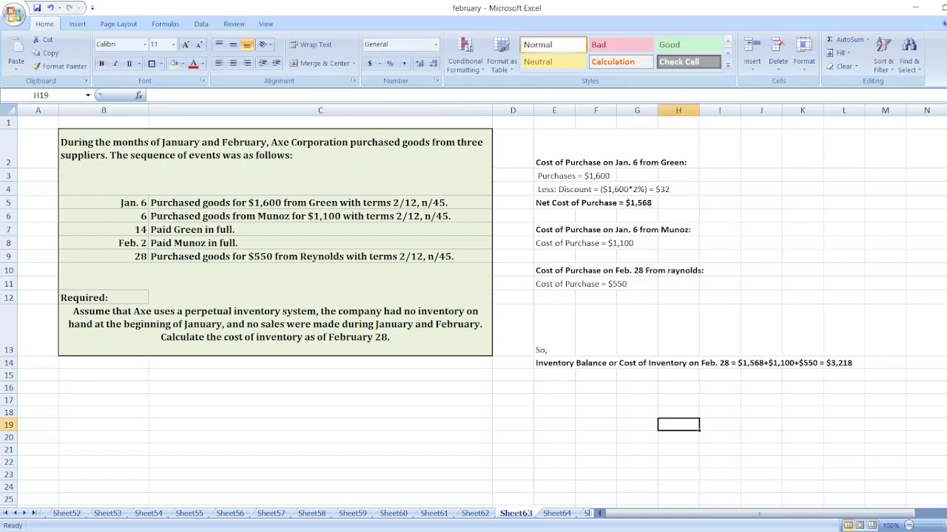